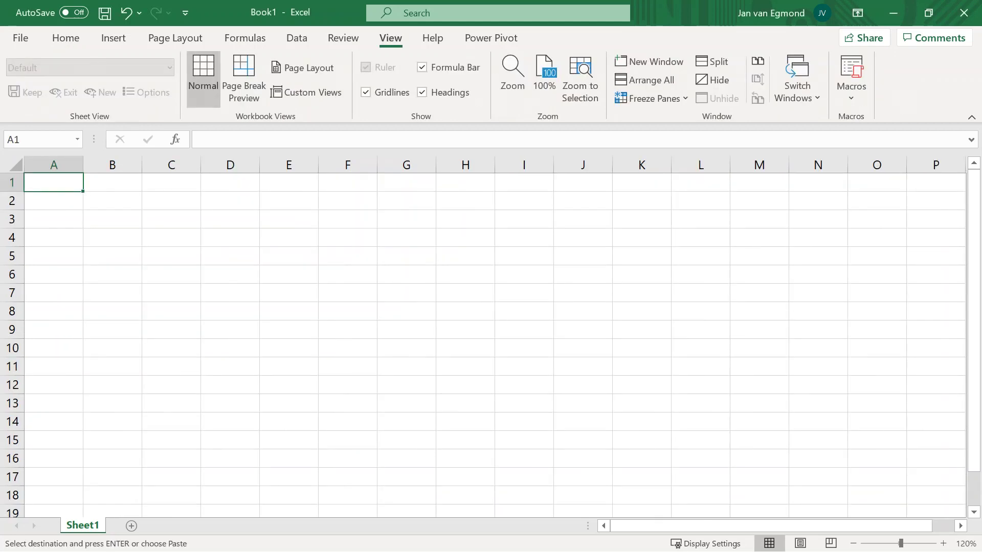
Paste the project list into column A and the resource names starting at B1.
key(ctrl+v)
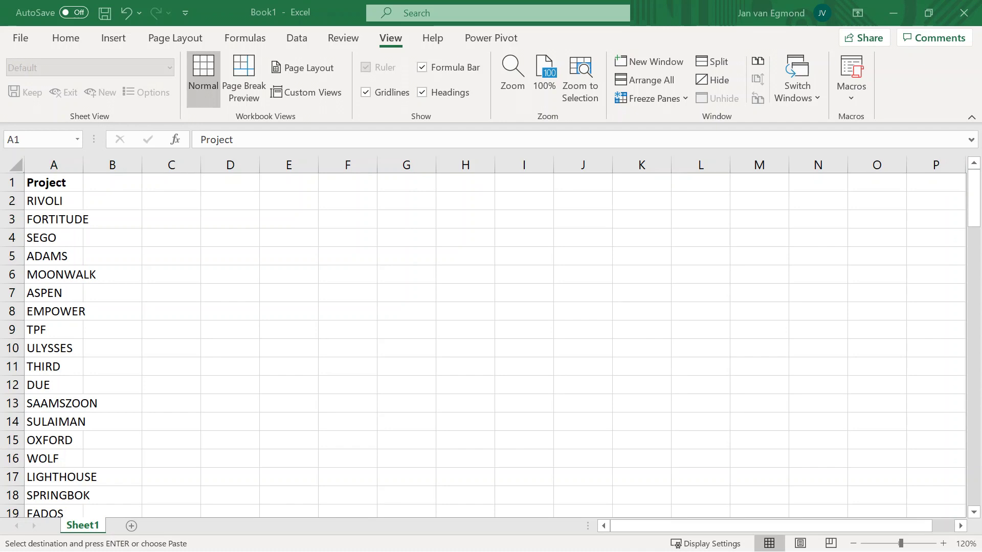
click(112, 183)
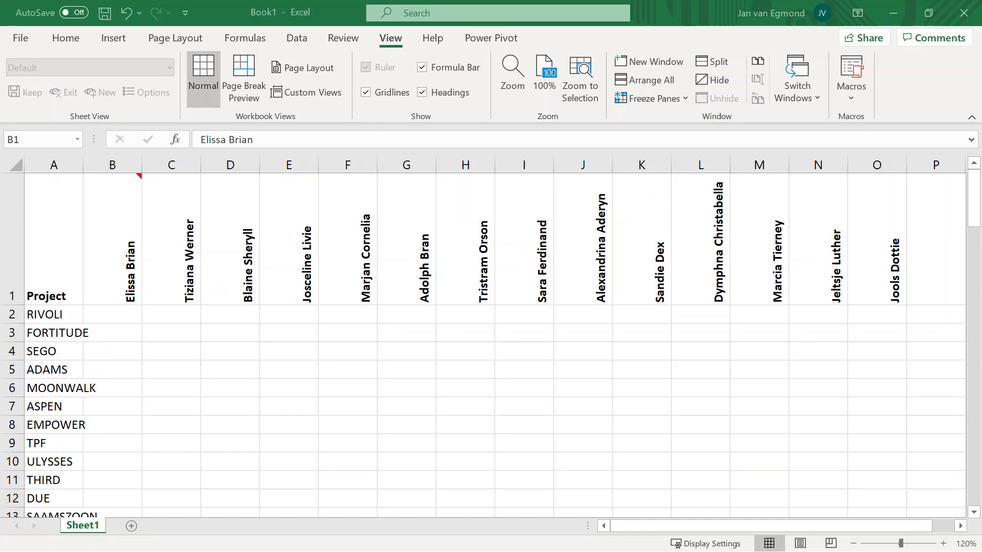
Re-paste the fourteen resource names transposed across row 1 as headers in B–O.
key(ctrl+v)
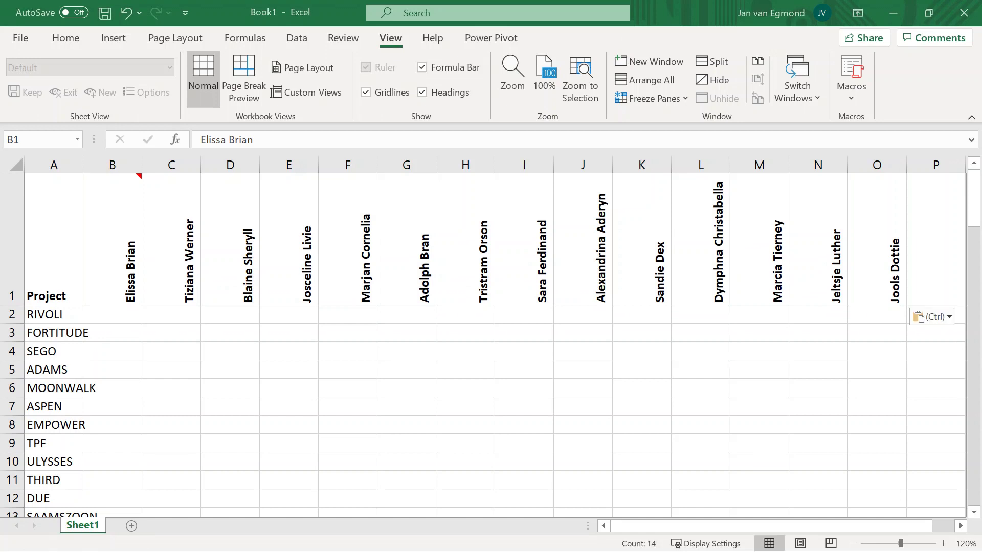
key(Escape)
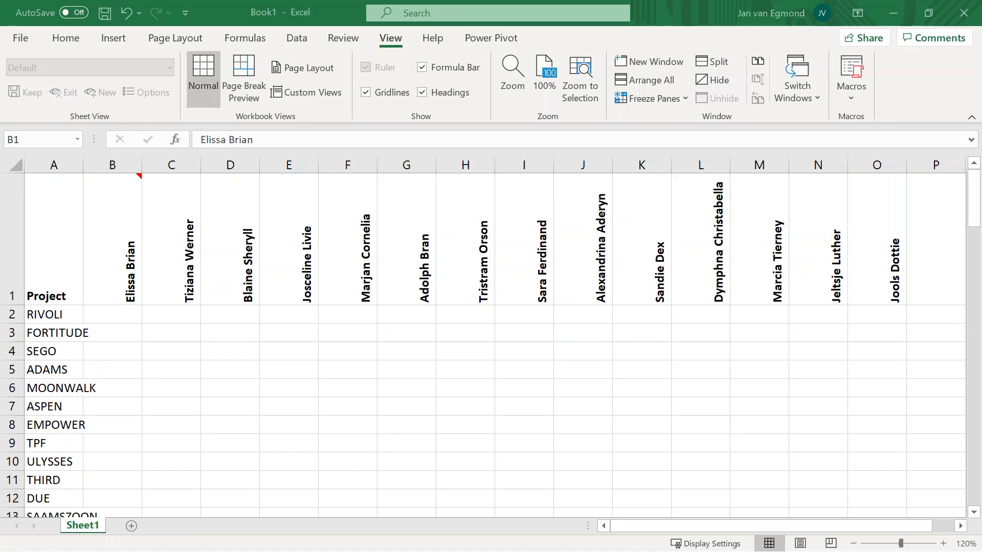
key(ctrl+v)
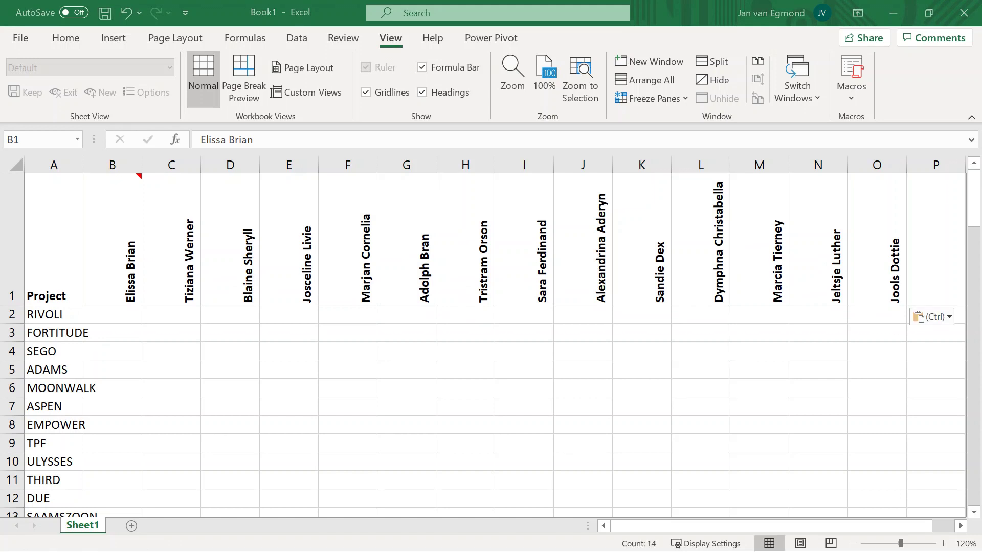
key(Escape)
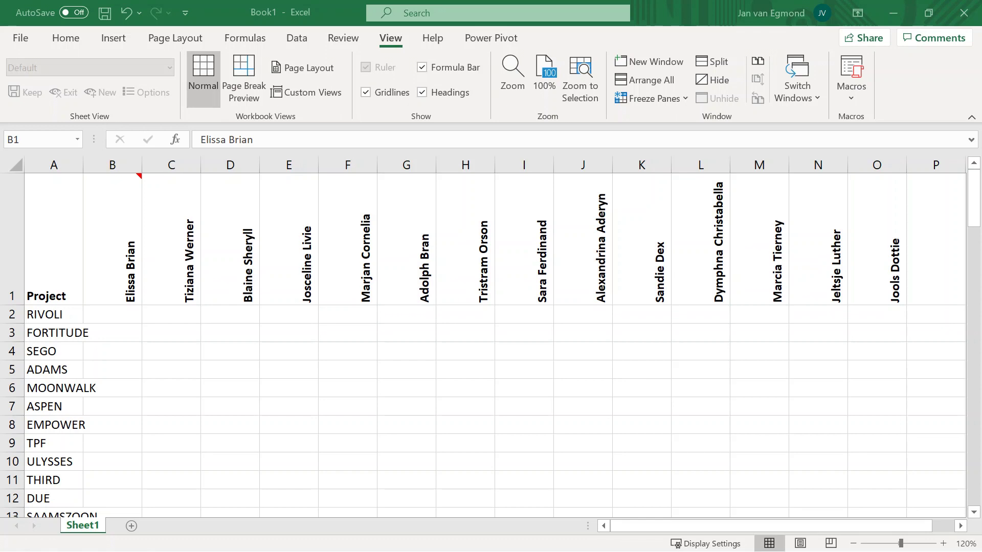
key(ctrl+v)
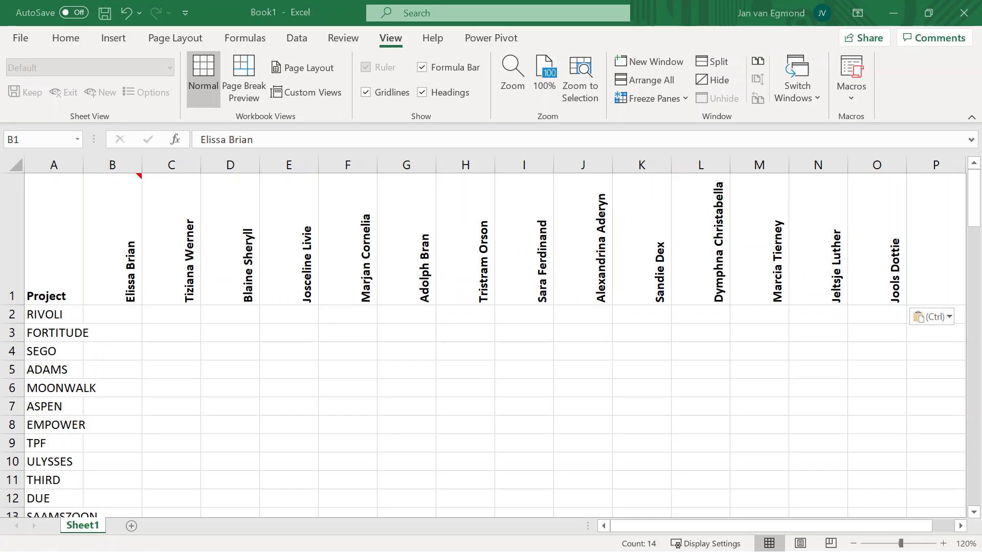
key(Escape)
click(112, 240)
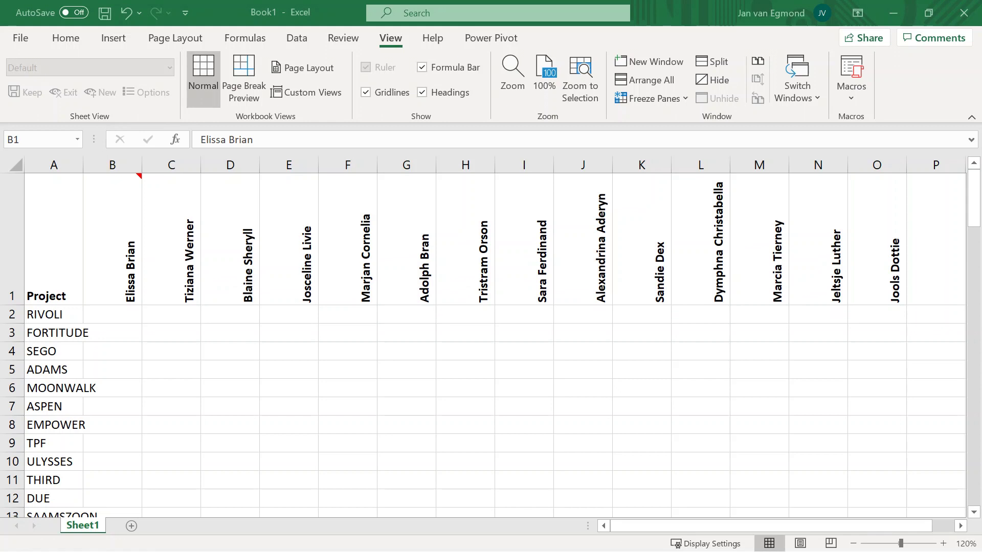
key(Escape)
Insert three rows above the headers and a new column A headed 'Pipeline' in A4.
right_click(12, 228)
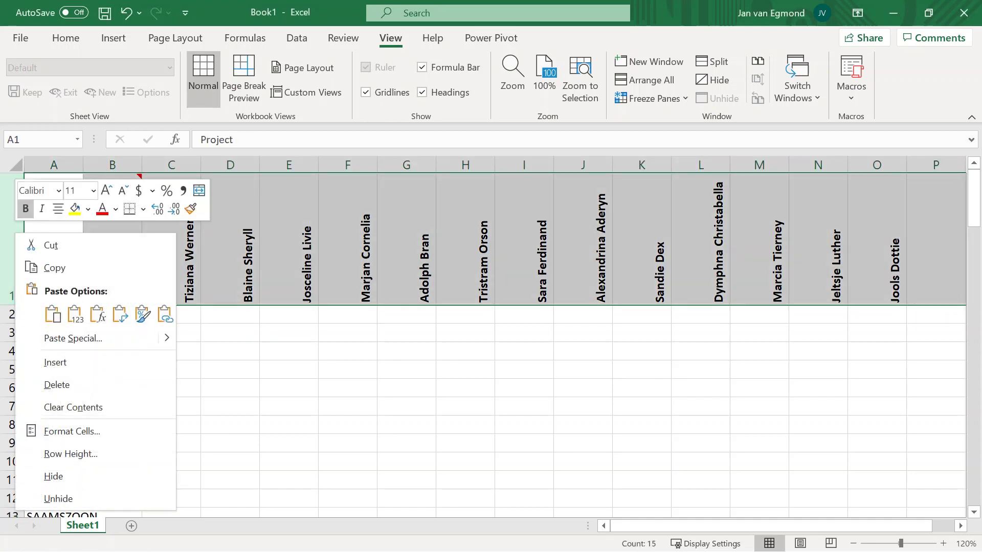
click(51, 361)
key(F4)
key(F4)
click(54, 165)
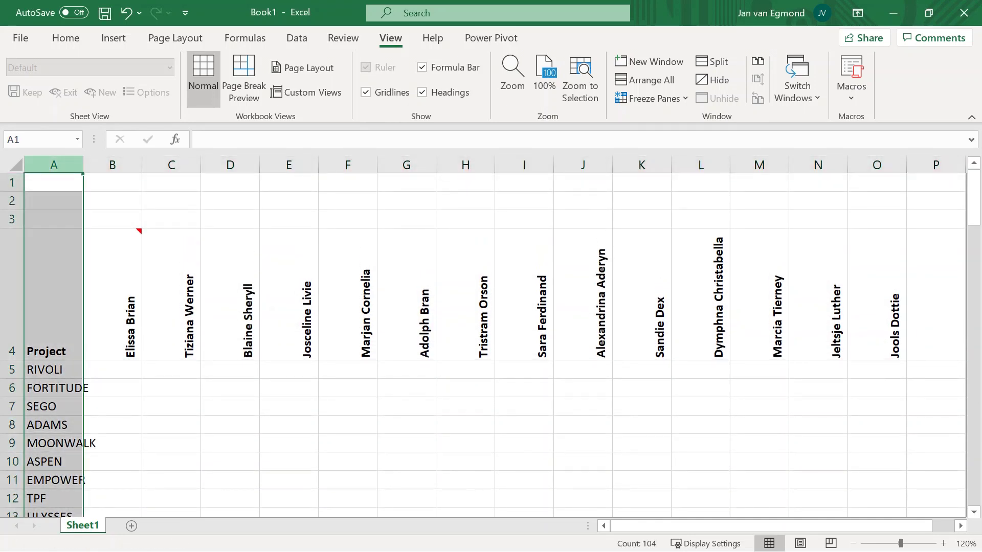
right_click(46, 164)
key(Escape)
key(F4)
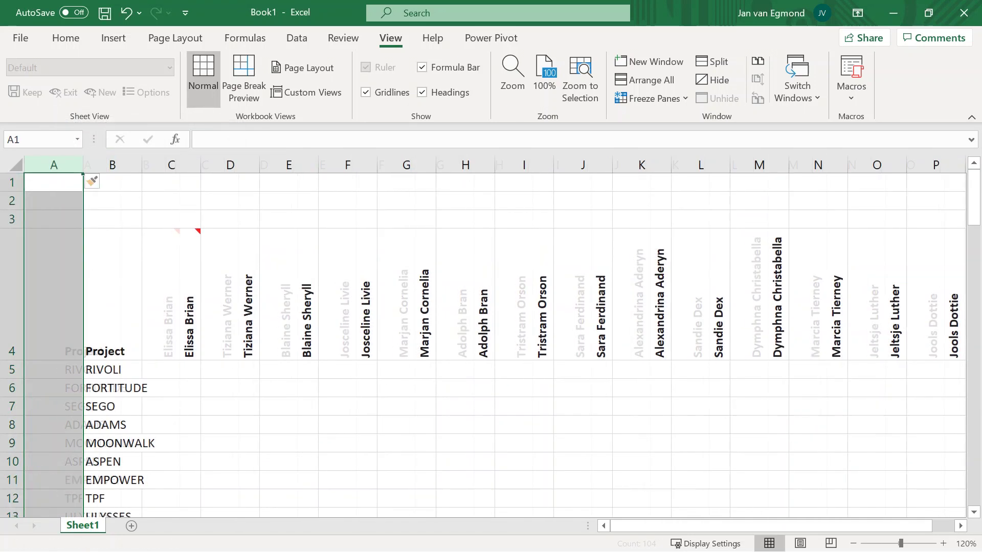
click(53, 294)
text(Pipeline)
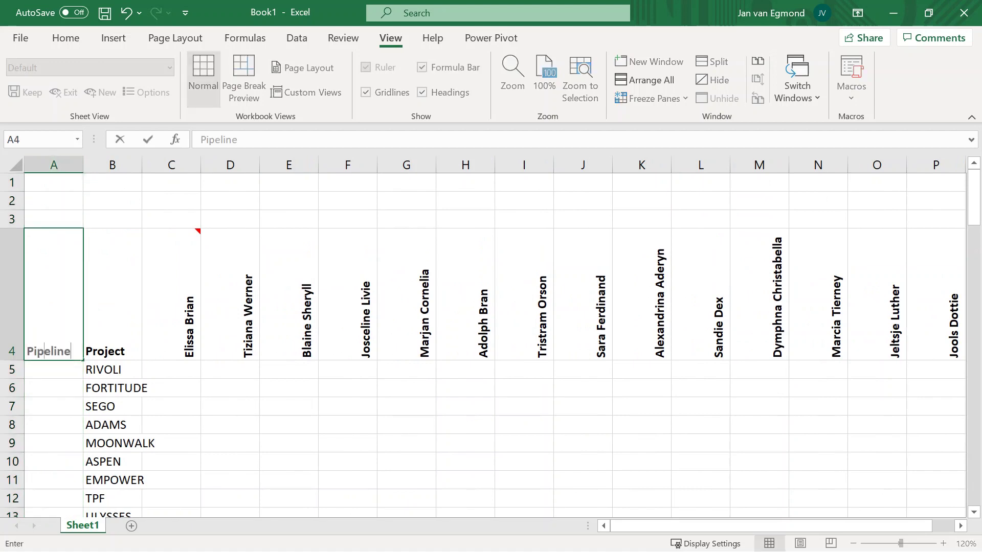
Label B1:B3 as Total, SubTotal and Percentage, and copy the effort figures.
click(112, 183)
text(Total)
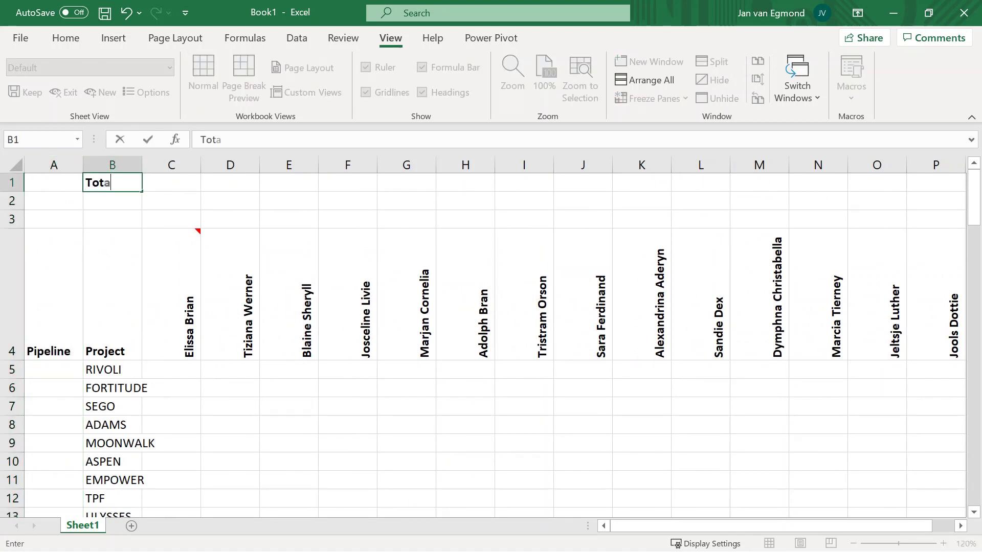
key(Return)
text(SubT)
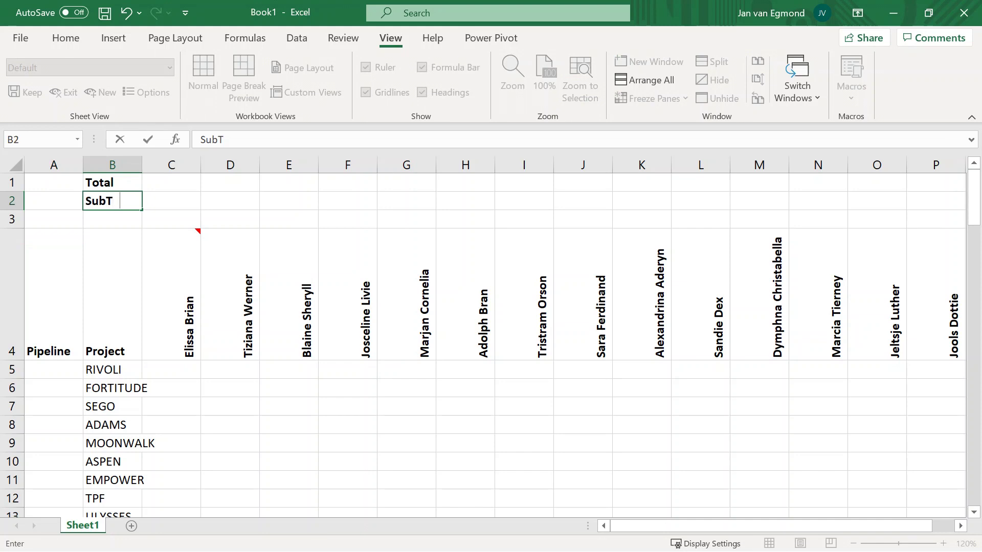
text(otal)
key(Return)
text(Percentage)
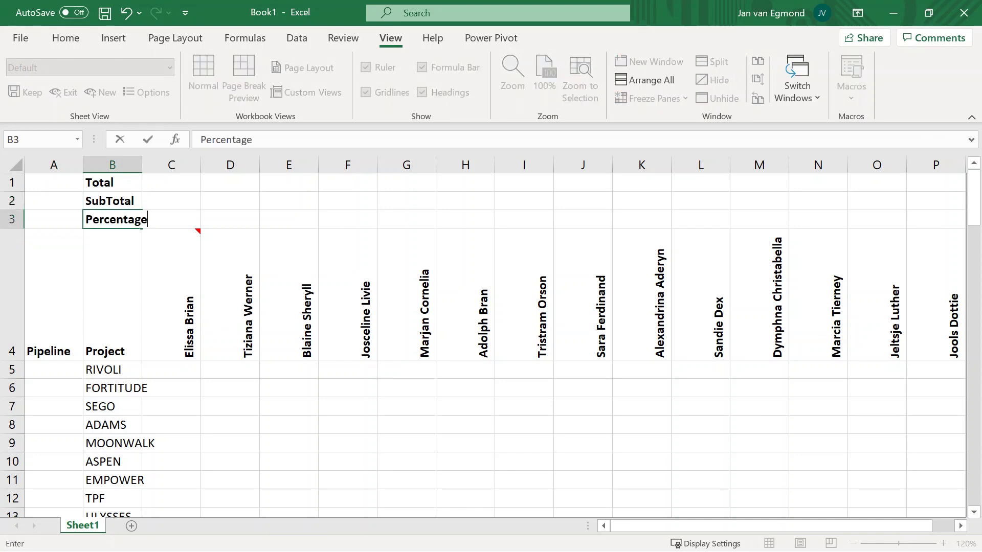
key(Return)
key(ctrl+c)
click(172, 369)
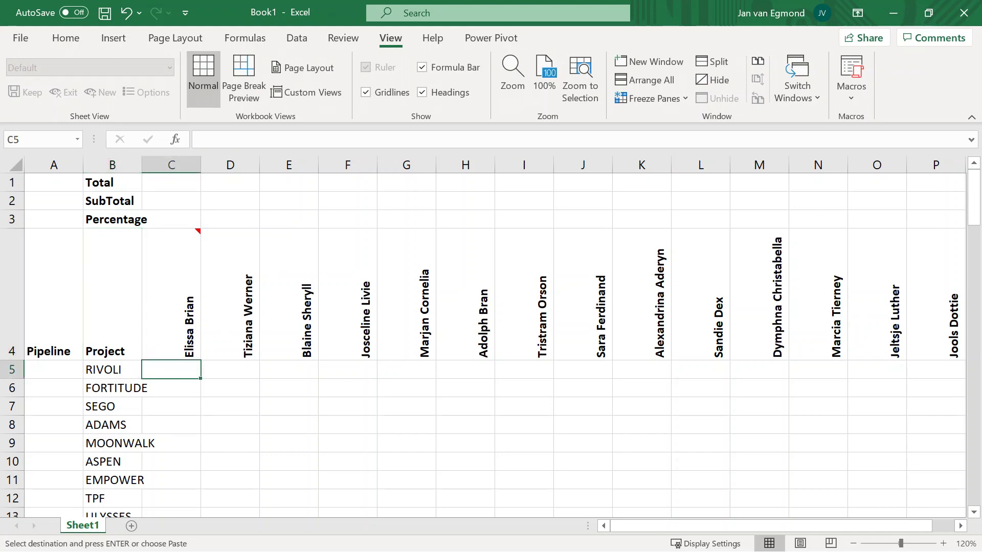
Paste the effort figures into the project-by-resource grid starting at C5.
key(ctrl+v)
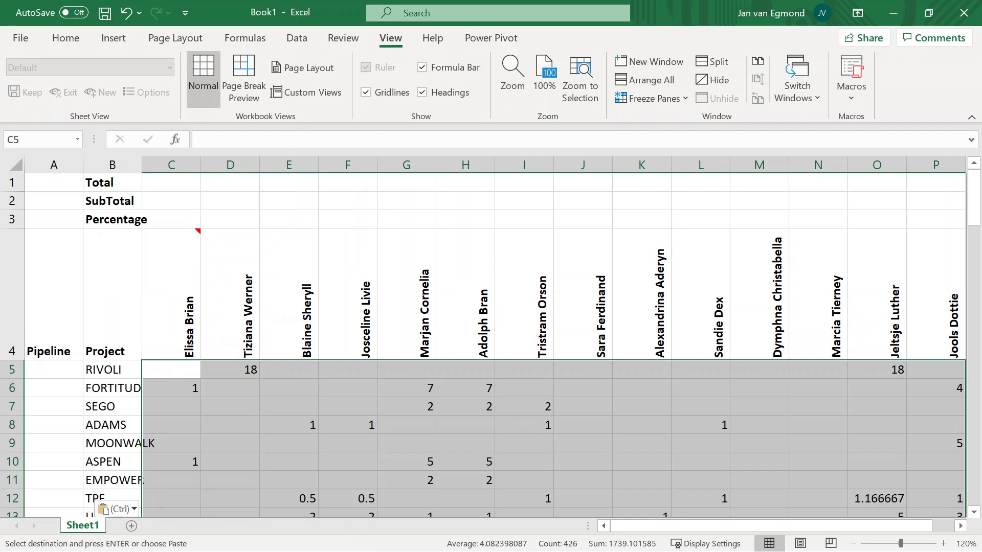
click(172, 183)
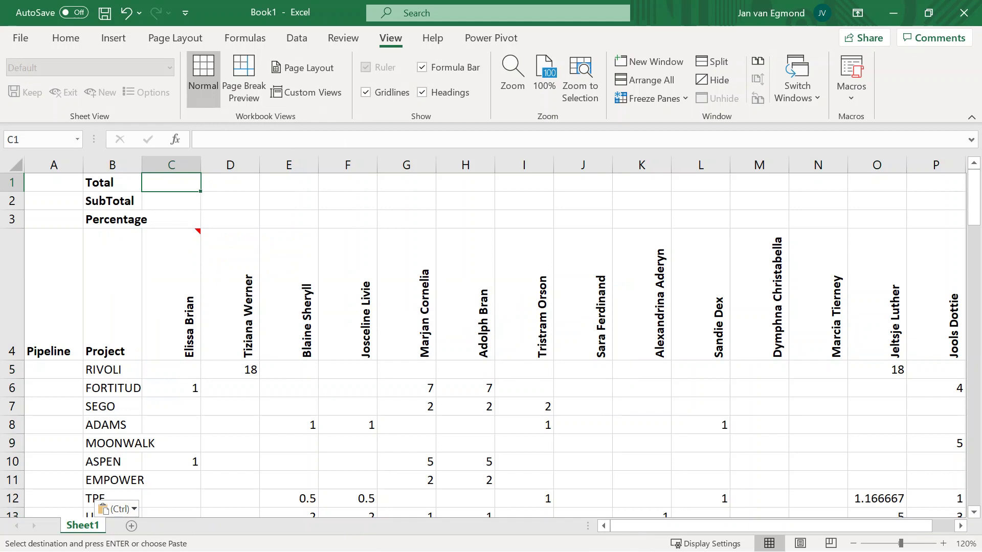
Enter =SUM(C5:C107), =Subtotal(9,C5:C107) and =C2/C1 in C1:C3, and fill G2 yellow.
scroll(491, 337, up, 10)
text(=S)
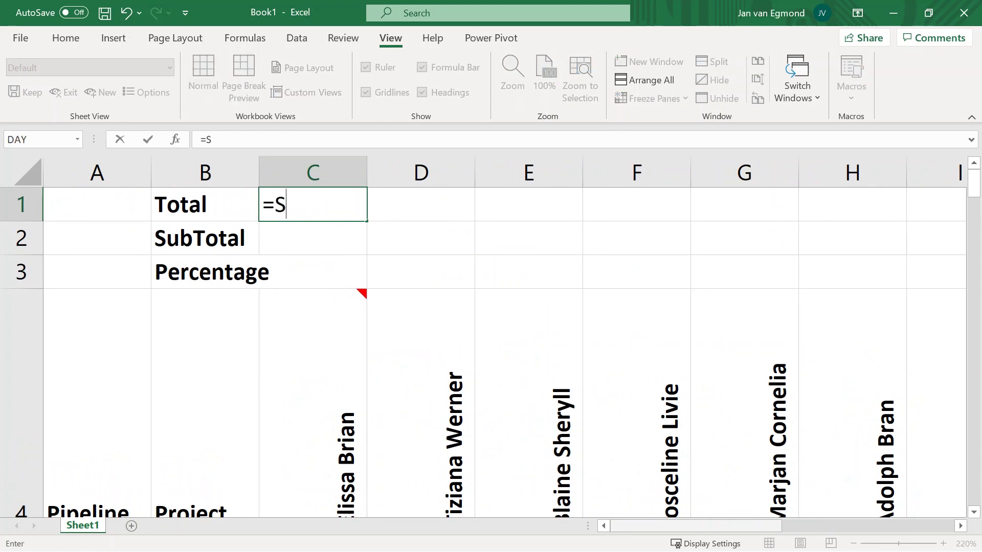
text(UM(C5:C107))
key(Return)
text(=Subtotal(9,C5:C107))
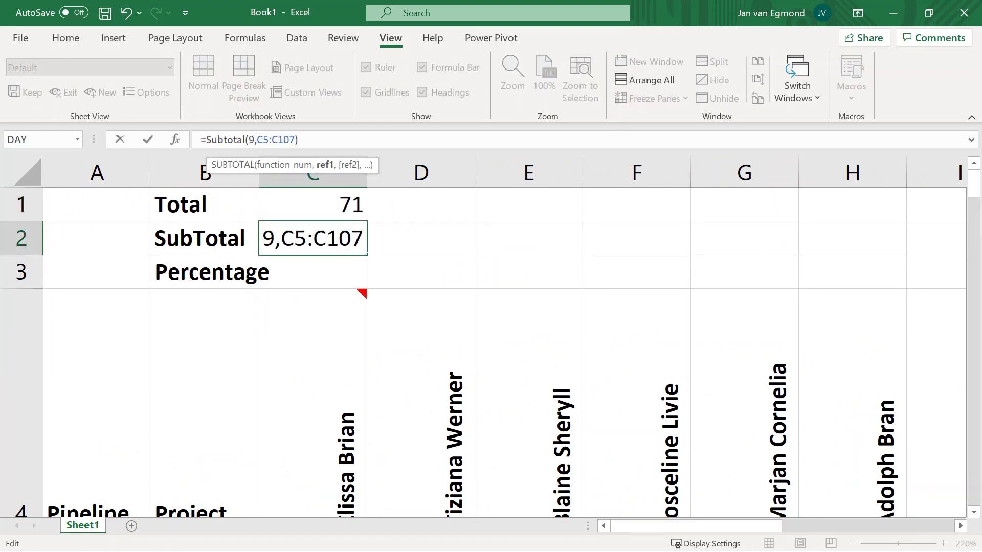
key(Return)
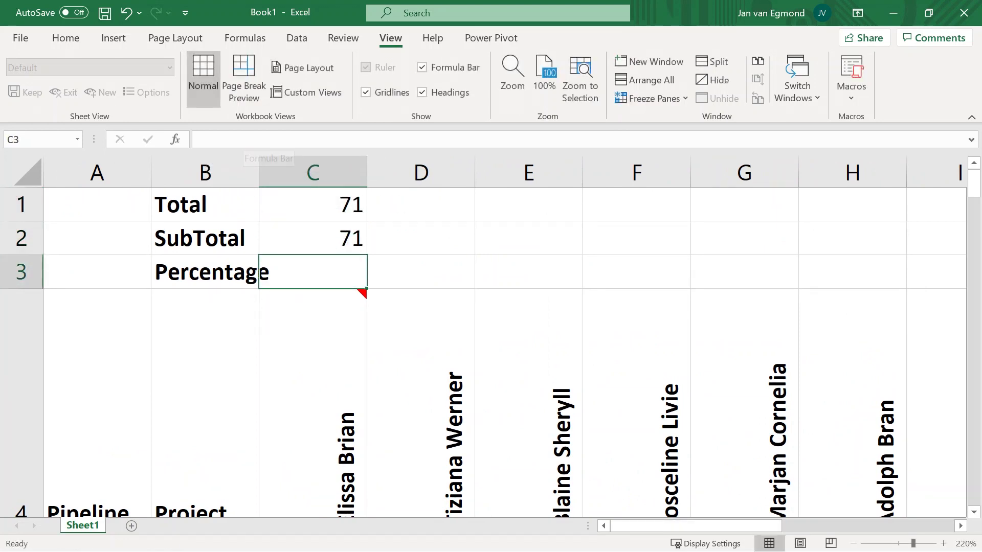
text(=C2/C1)
key(ctrl+Return)
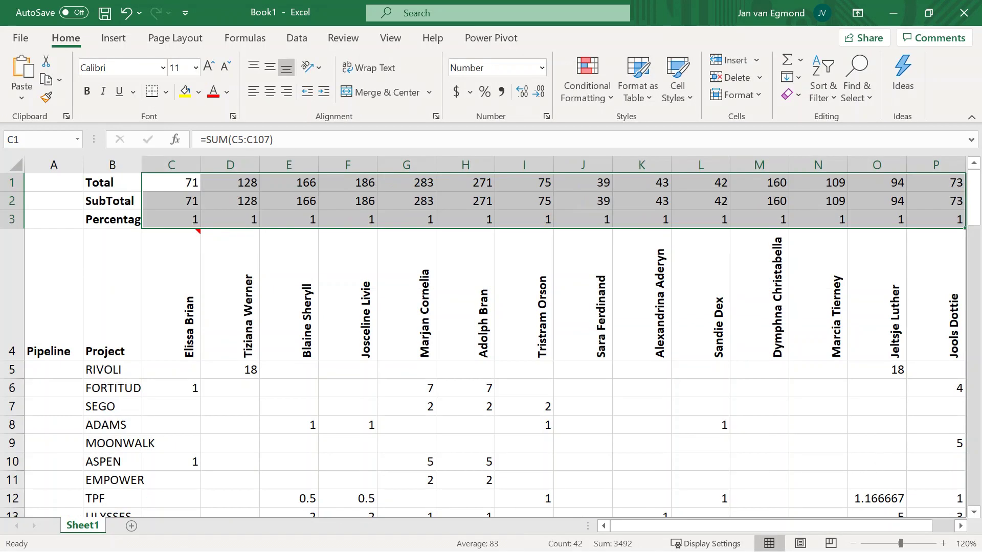
click(406, 201)
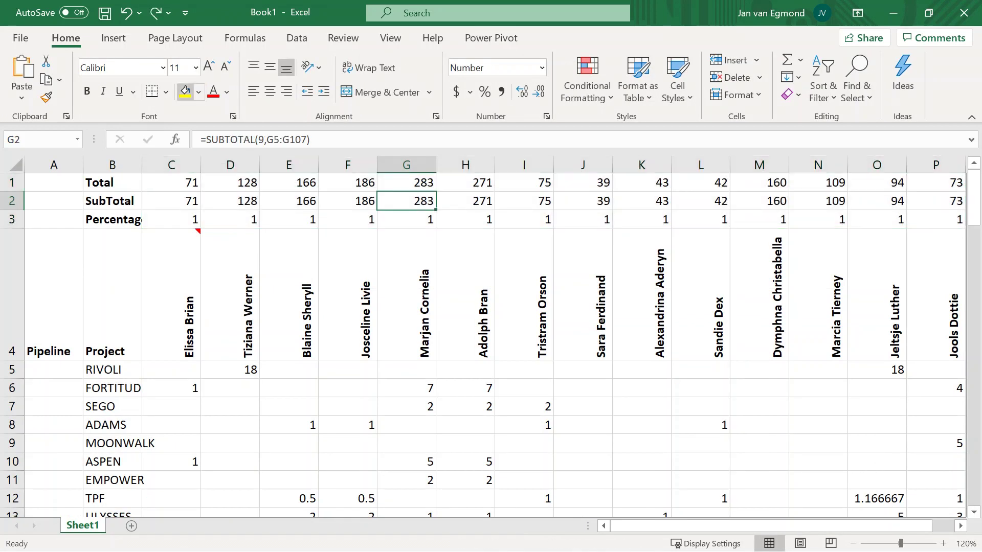
click(185, 92)
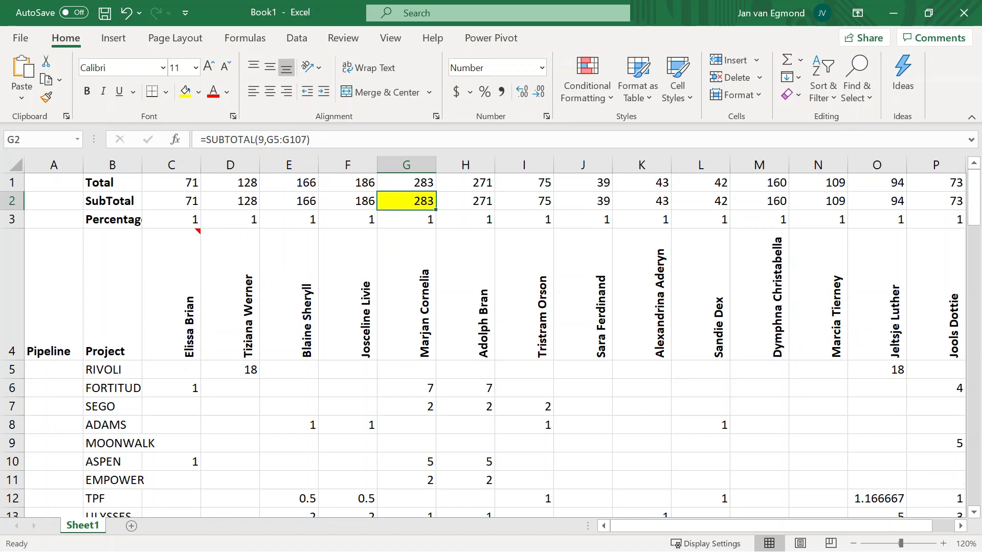
Filter the header row to projects with effort in column G, and format C3:P3 as percentages.
click(13, 294)
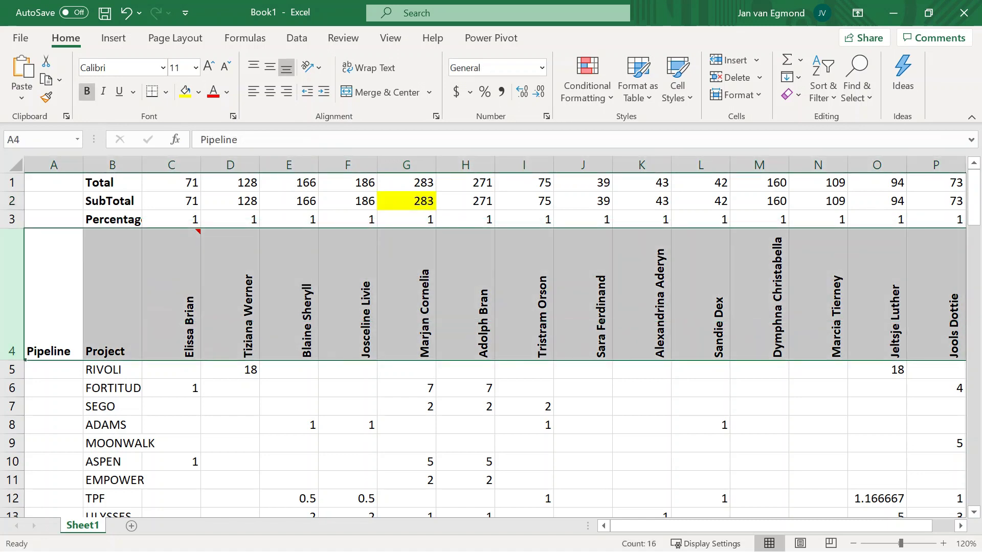
click(823, 82)
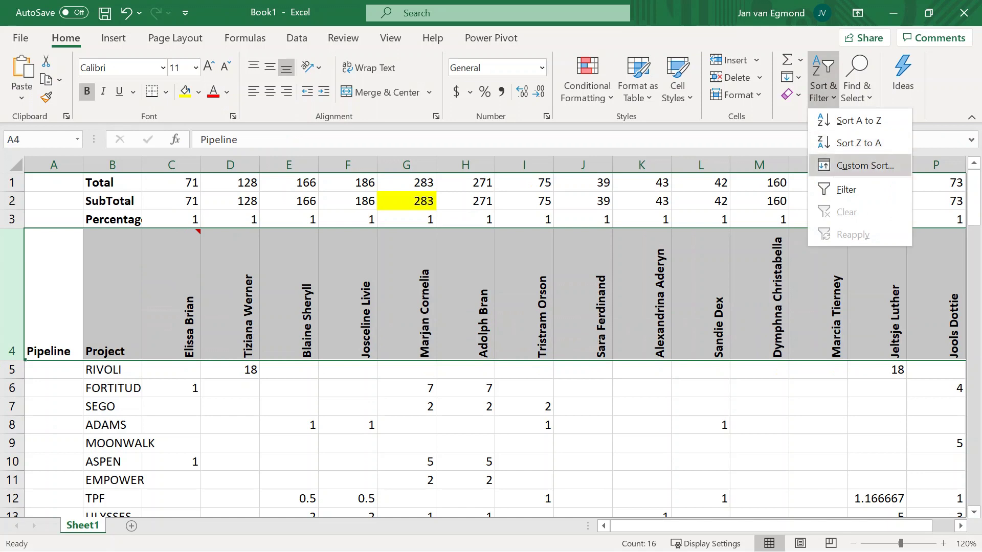
click(846, 190)
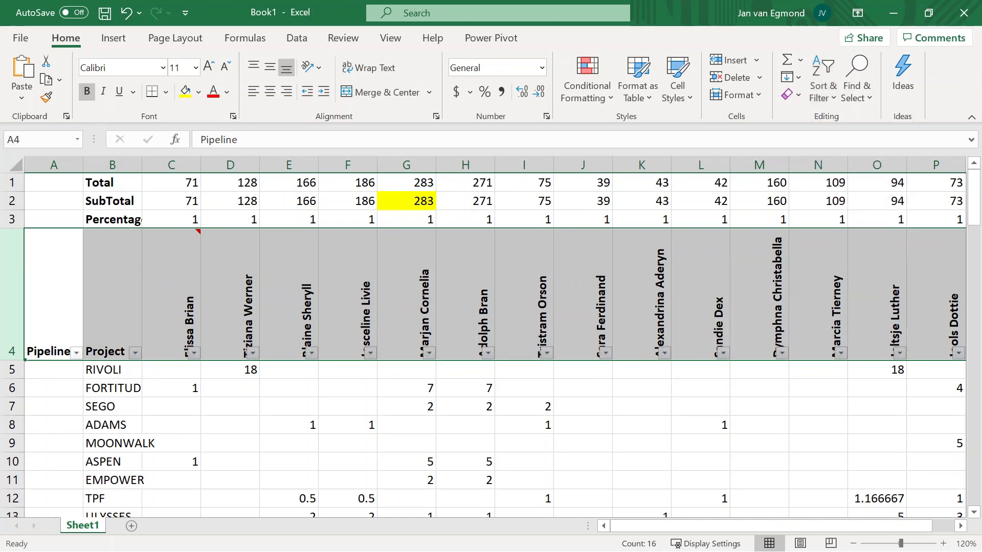
click(429, 353)
click(276, 283)
click(335, 325)
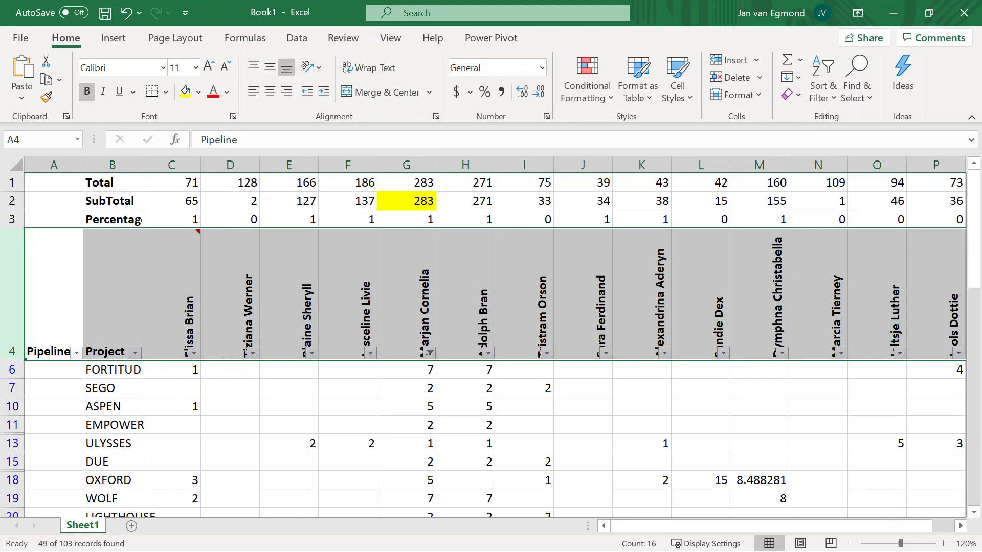
drag(171, 220, 936, 220)
key(ctrl+shift+5)
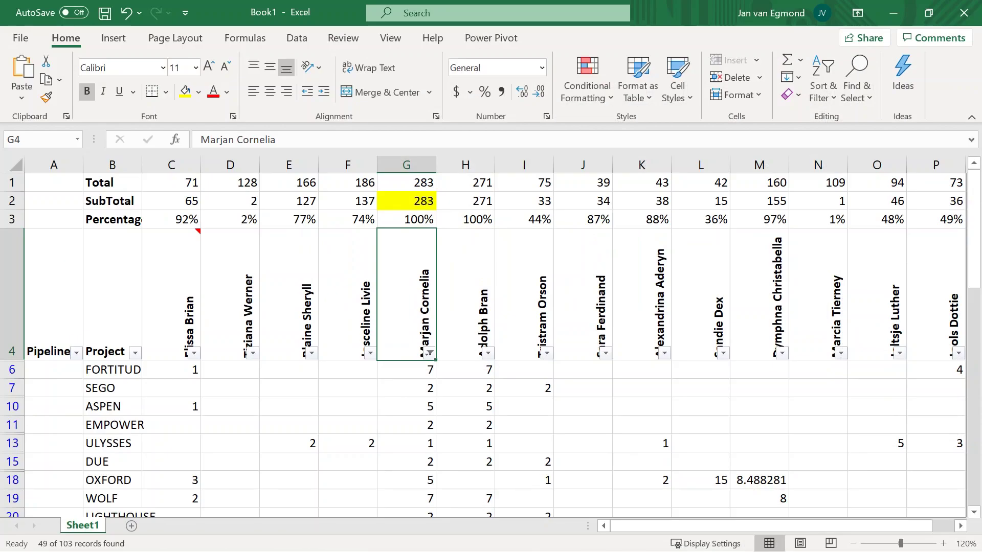
Paste the column G person's name from G4 into the Pipeline cells of all visible projects.
key(ctrl+c)
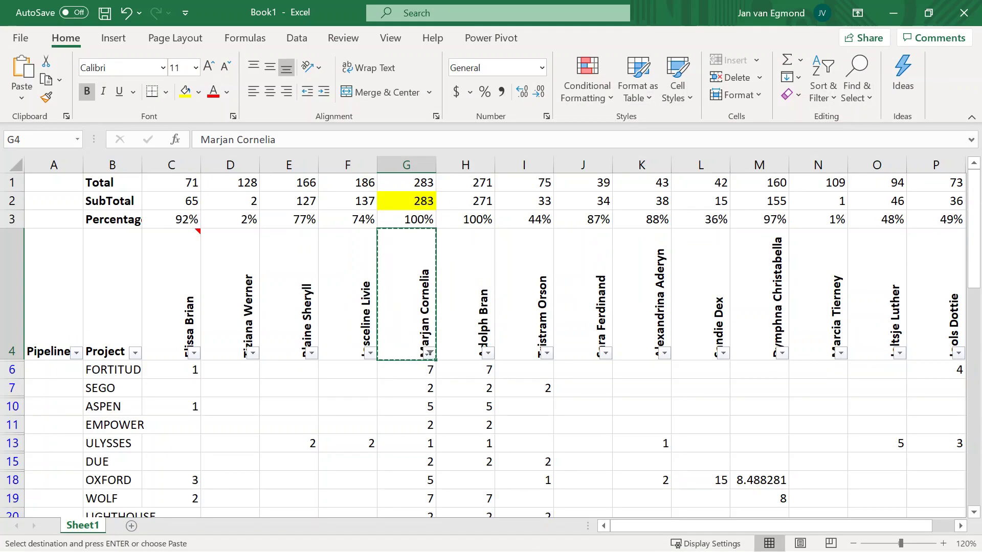
click(54, 370)
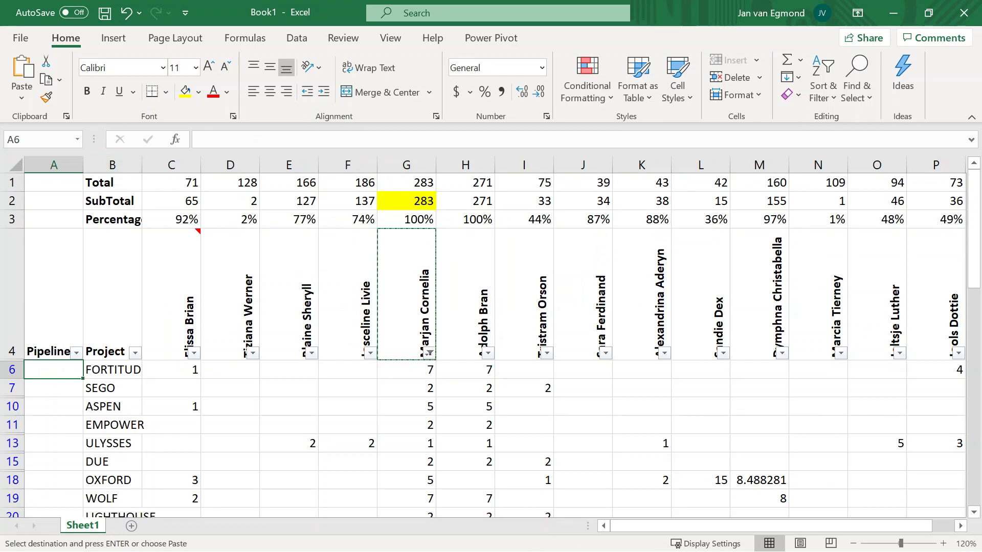
key(ctrl+v)
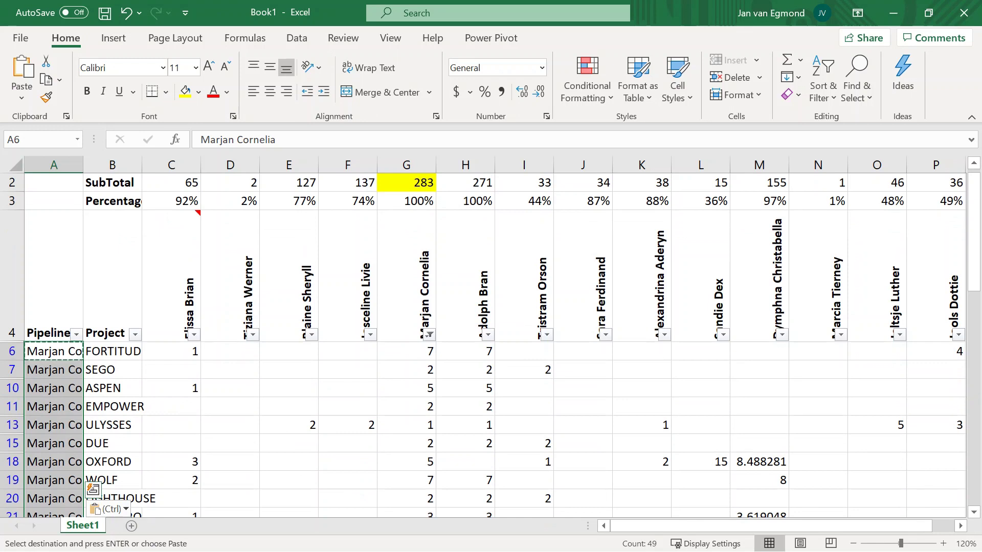
Show only unassigned projects with effort in column D, and fill that person's subtotal yellow.
key(ctrl+z)
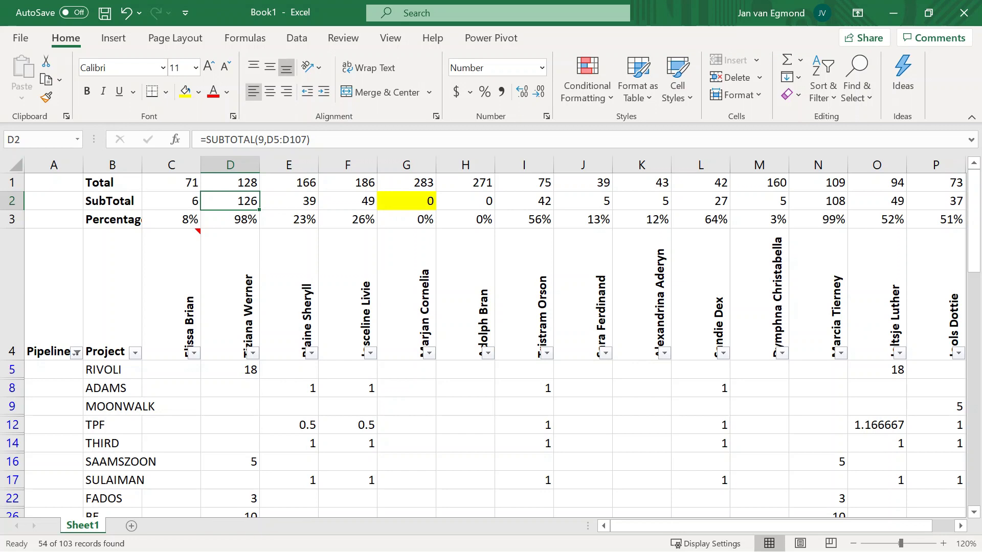
click(186, 92)
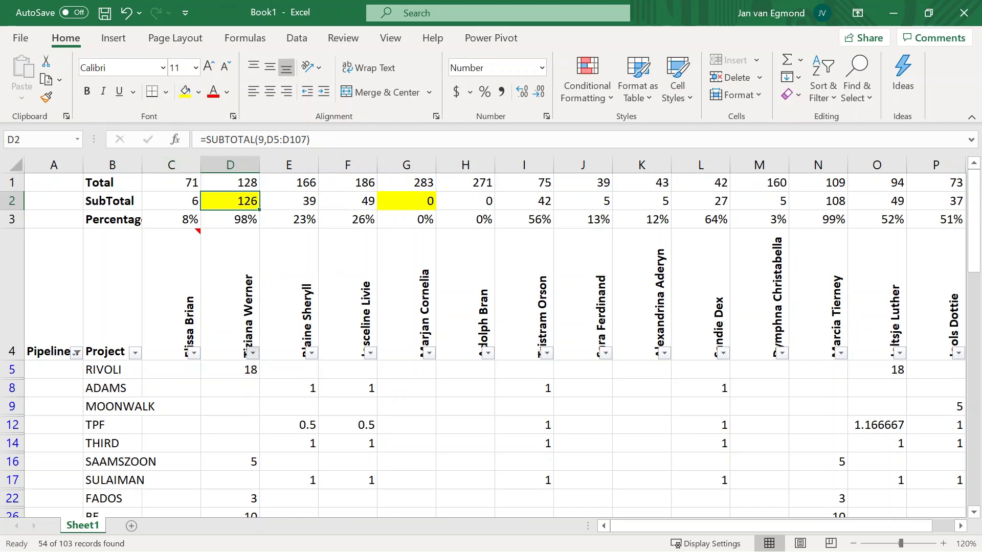
click(253, 353)
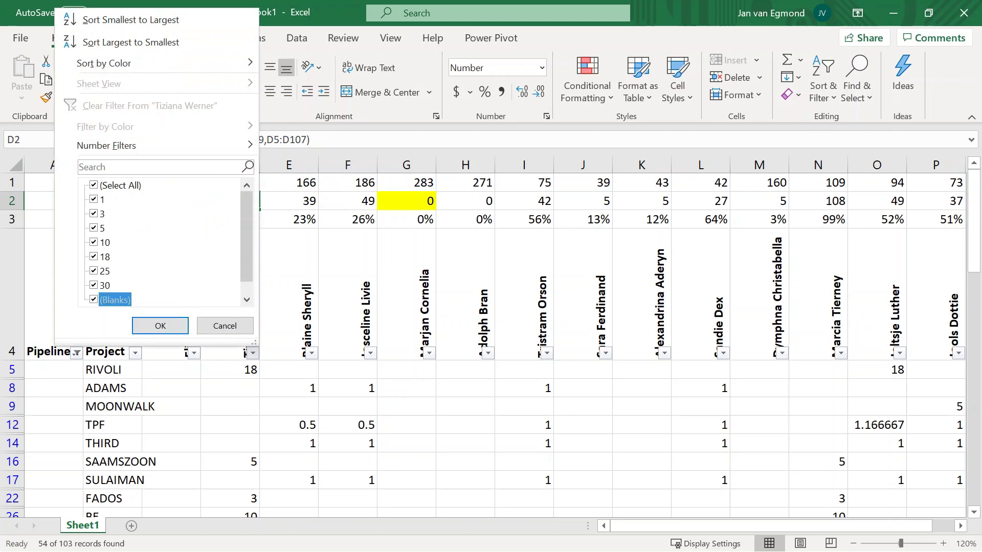
click(113, 300)
click(160, 326)
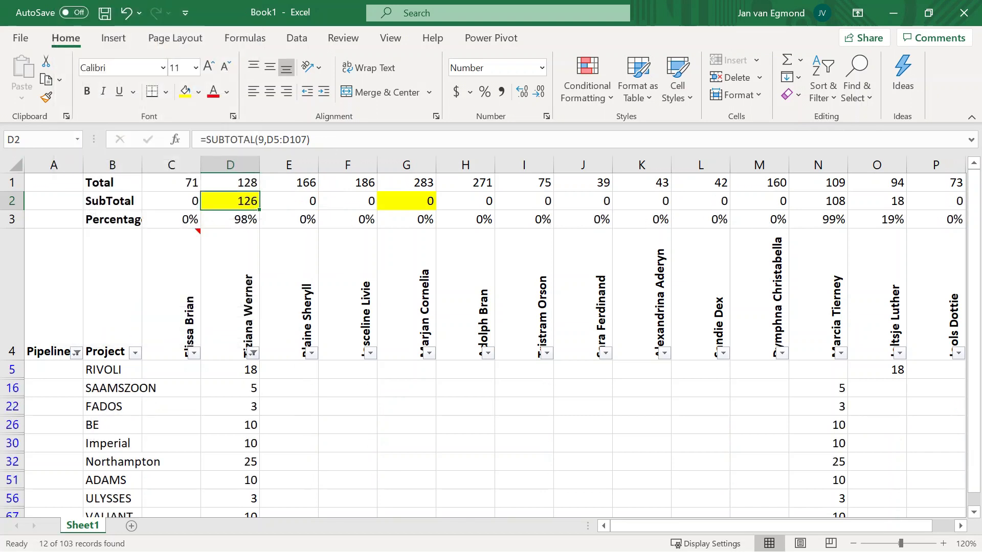
Fill the visible Pipeline cells with the column D person's name from D4.
key(Down)
key(Down)
key(ctrl+c)
key(Left)
key(Left)
key(Left)
key(Down)
key(ctrl+shift+Down)
key(ctrl+v)
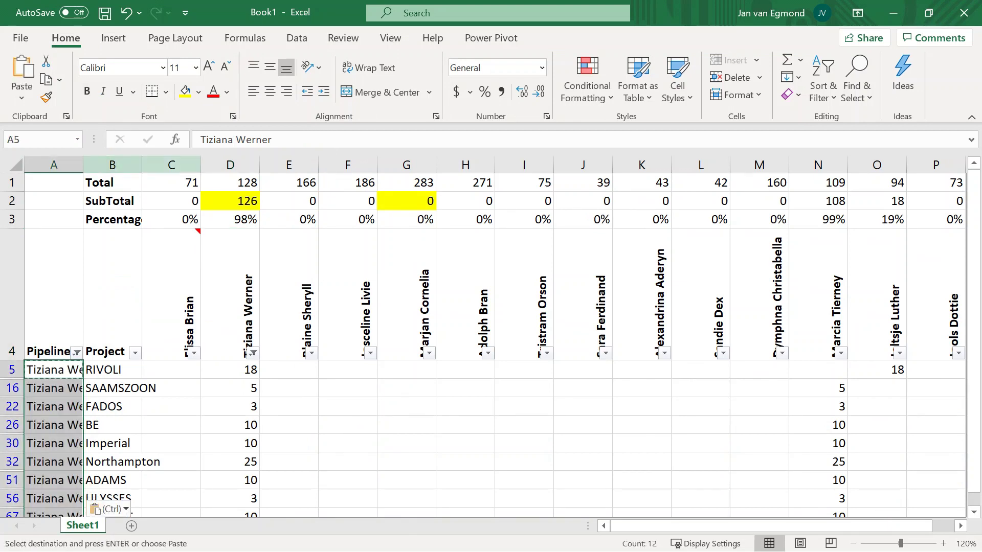
Clear column D's filter and select the percentage row C3:P3.
click(289, 294)
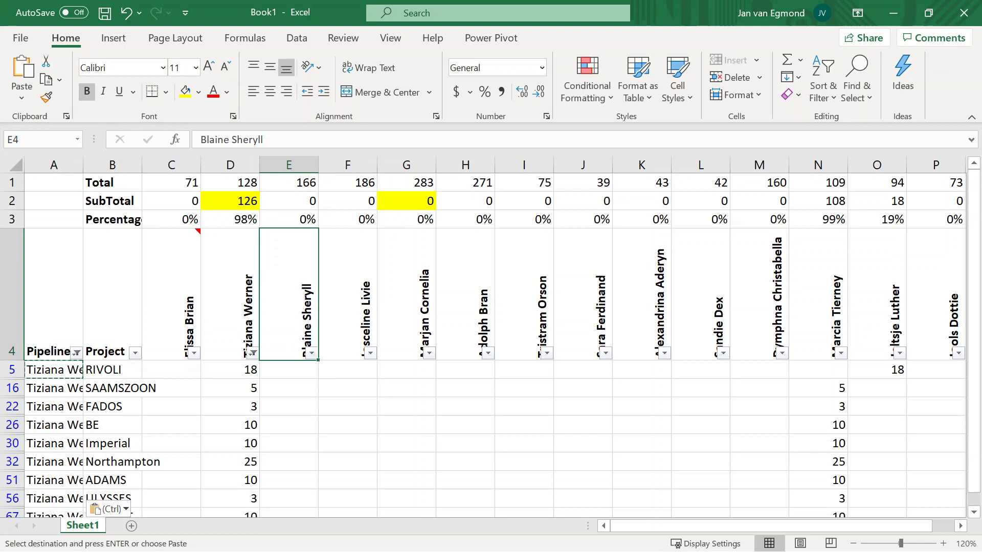
key(ctrl+z)
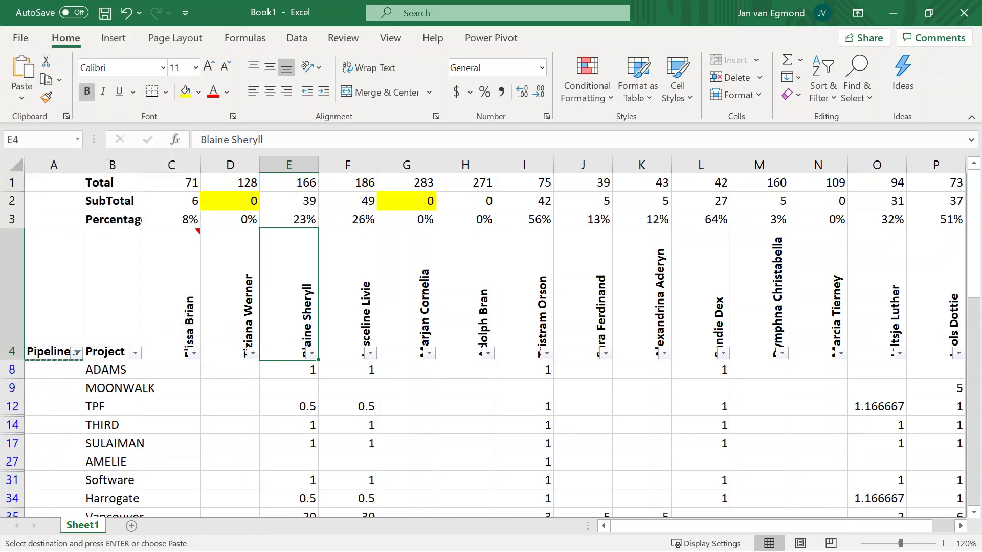
drag(171, 219, 936, 219)
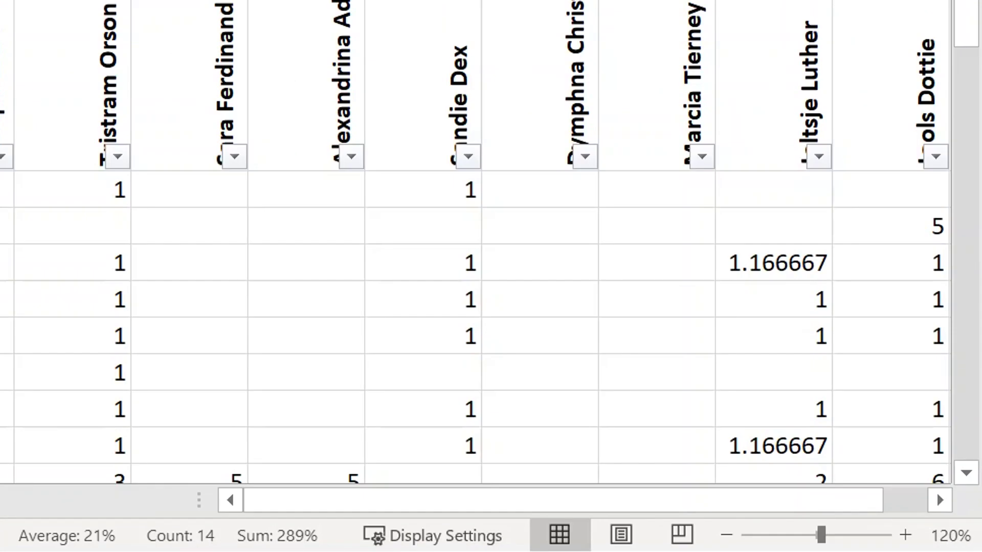